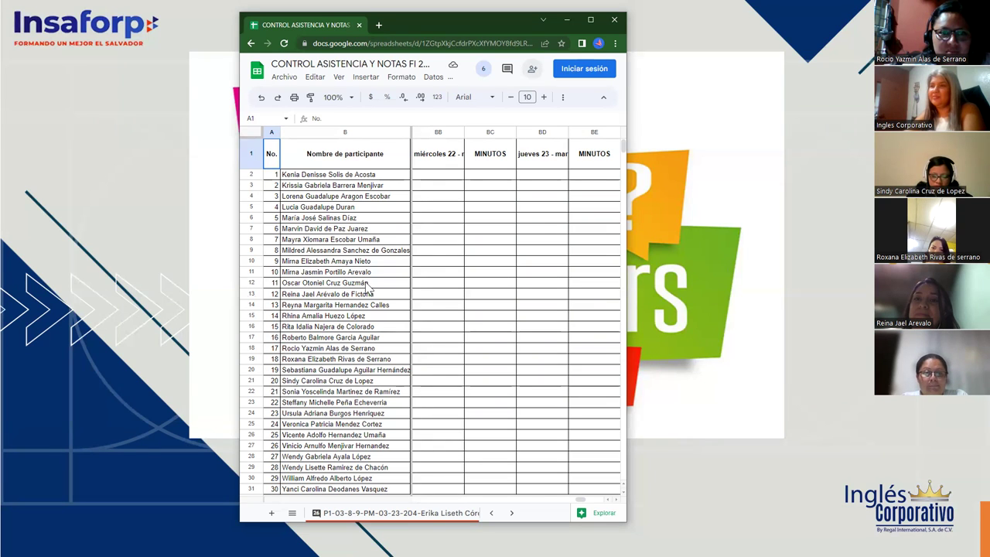
# Enter 1 in cells BB12 and BB11 to record the attendance of participants 11 and 10 for miércoles 22
pyautogui.click(427, 285)
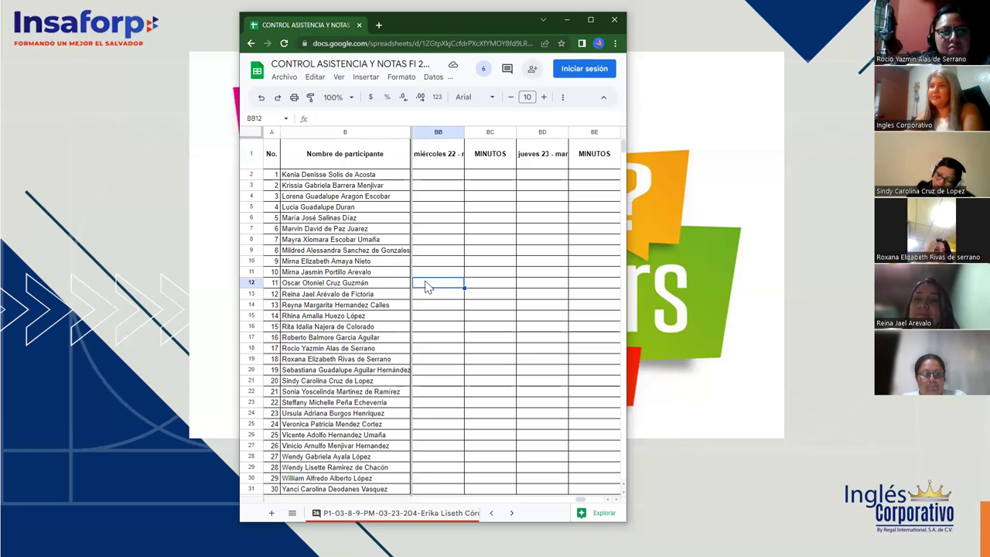
pyautogui.write('1')
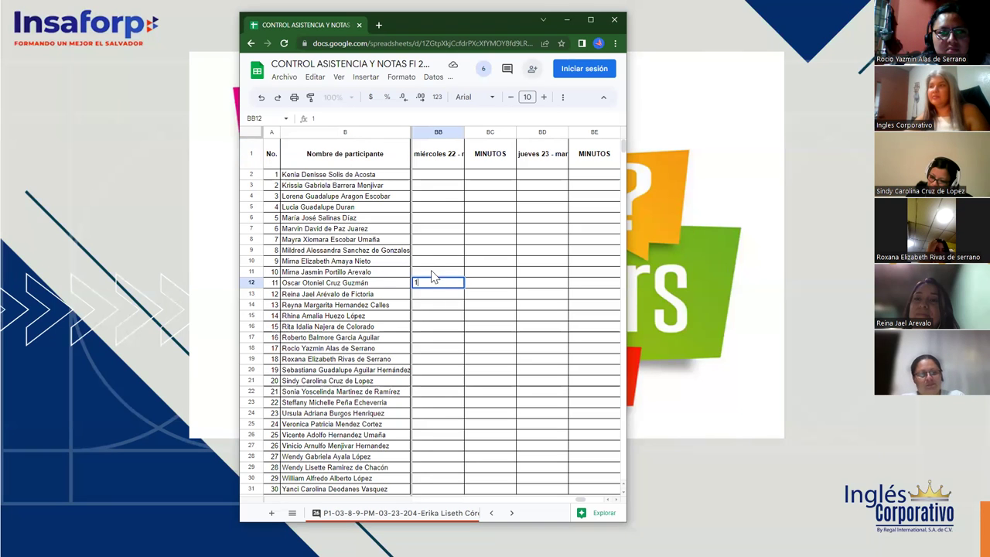
pyautogui.press('Up')
pyautogui.write('1')
pyautogui.press('Down')
pyautogui.press('Down')
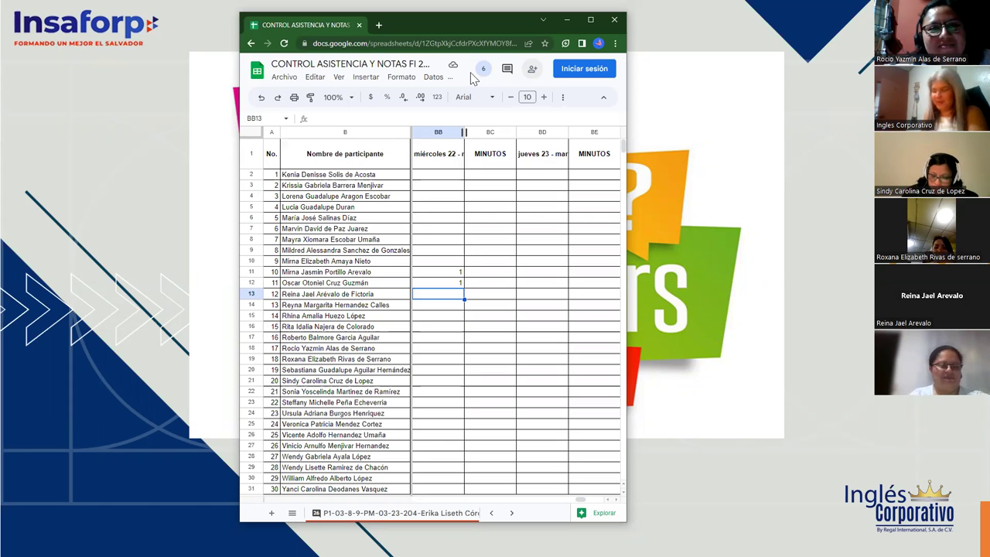
# Enter 1 in cells BB14 and BB18 for participants 13 and 17 in the miércoles 22 column
pyautogui.click(460, 308)
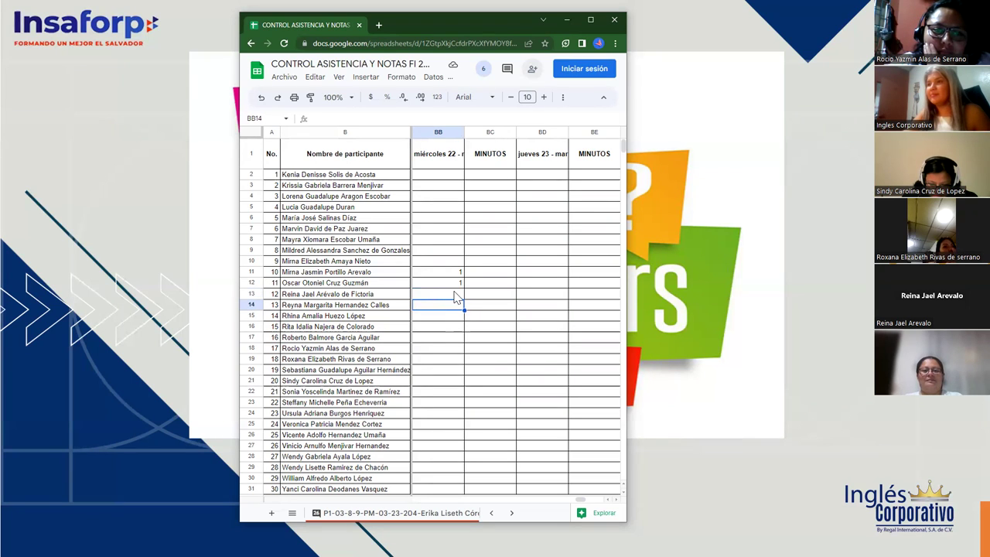
pyautogui.write('1')
pyautogui.click(462, 341)
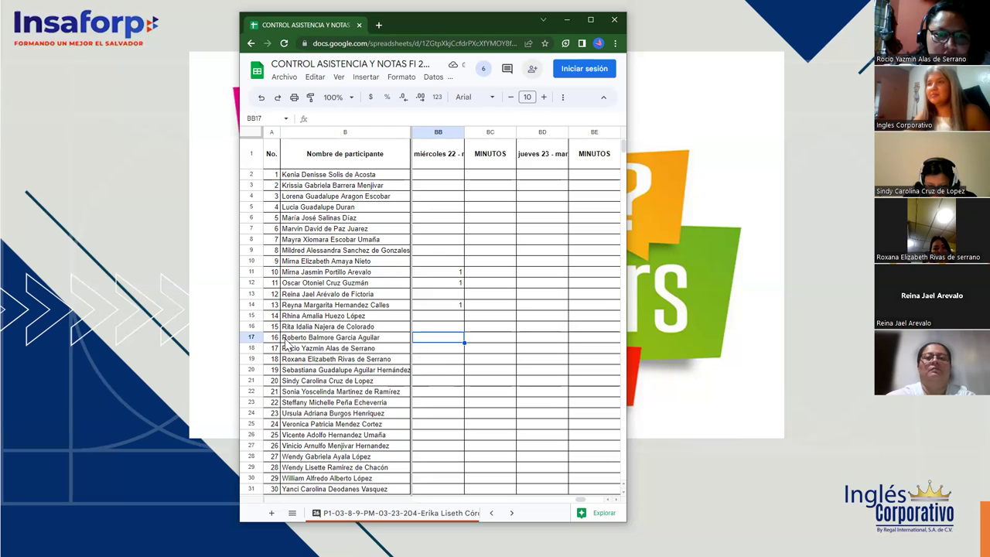
pyautogui.click(457, 353)
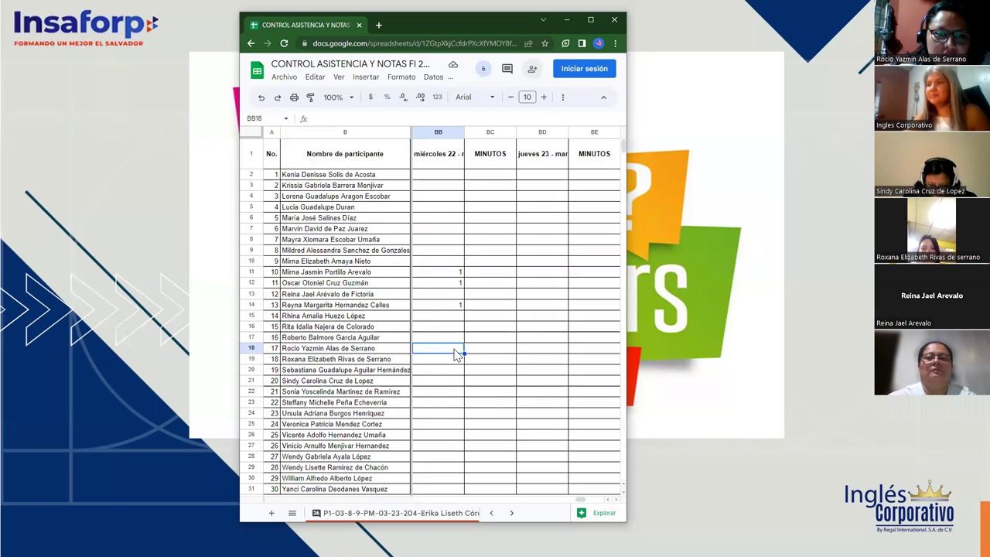
pyautogui.write('1')
# Enter 1 in cells BB20 and BB21 for participants 19 and 20 in the miércoles 22 column
pyautogui.click(435, 393)
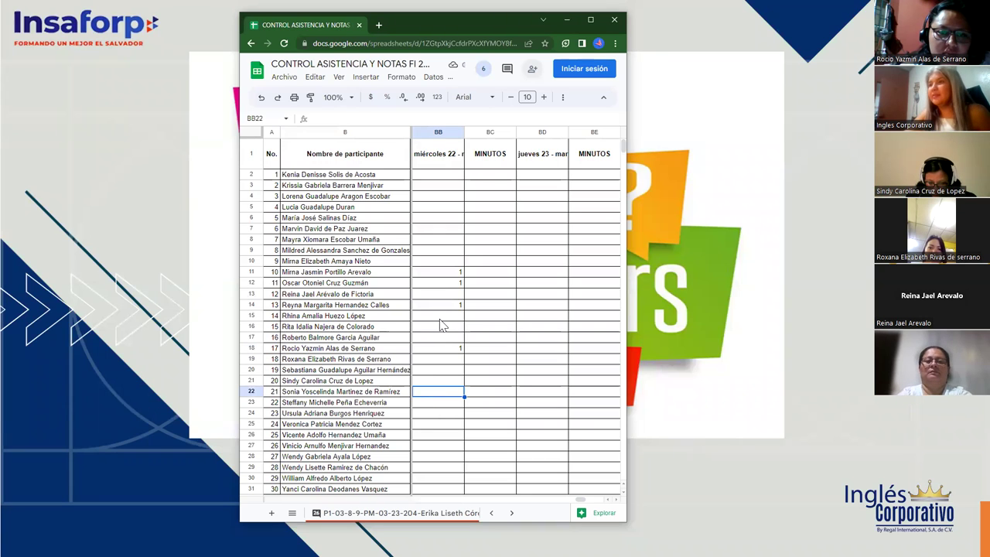
pyautogui.click(449, 371)
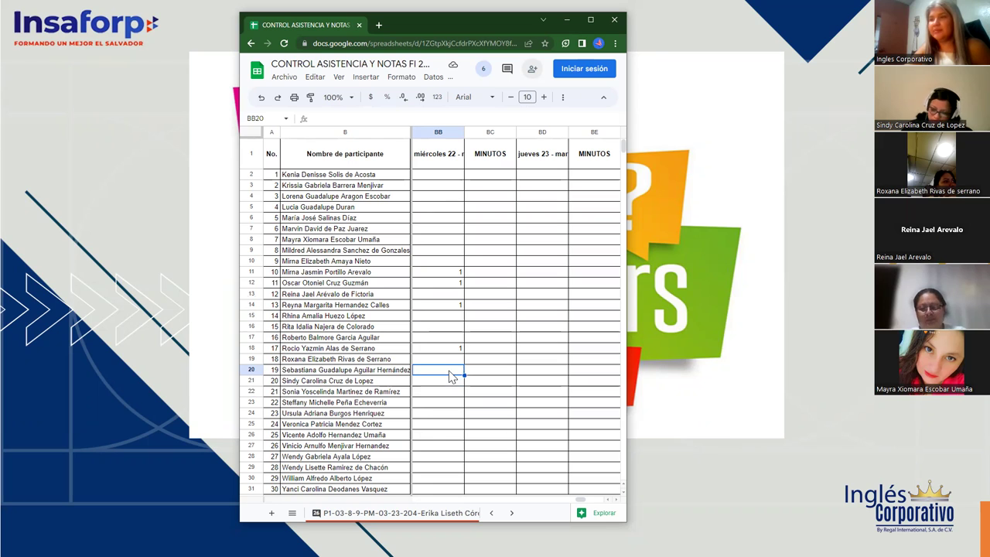
pyautogui.write('1')
pyautogui.press('Return')
pyautogui.write('1')
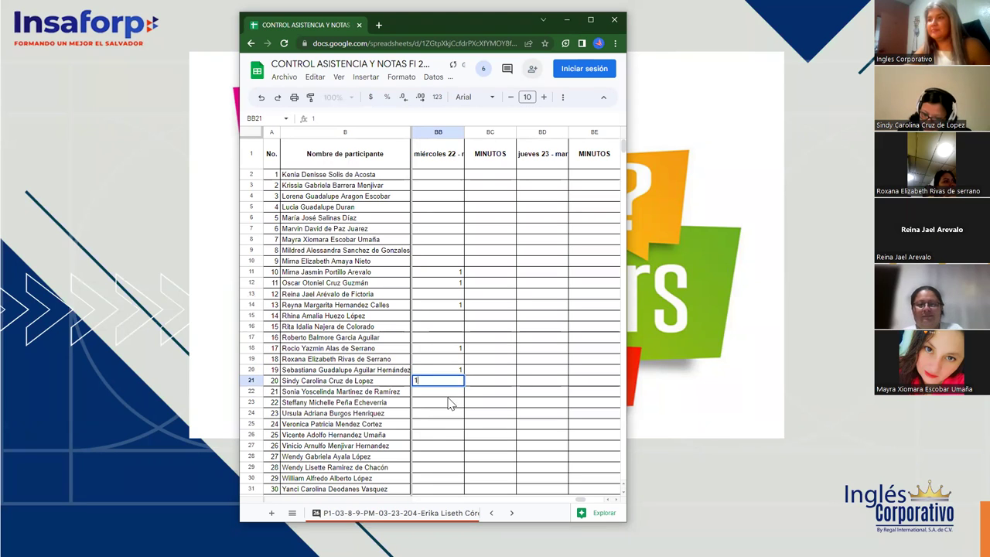
pyautogui.click(450, 403)
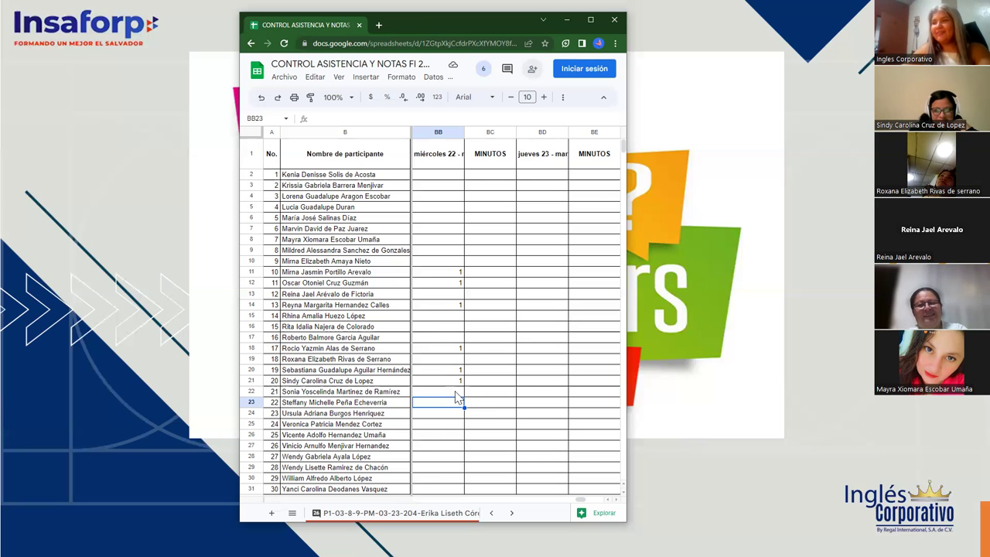
# Enter 1 in cells BB22 and BB24 for participants 21 and 23 in the miércoles 22 column
pyautogui.click(456, 392)
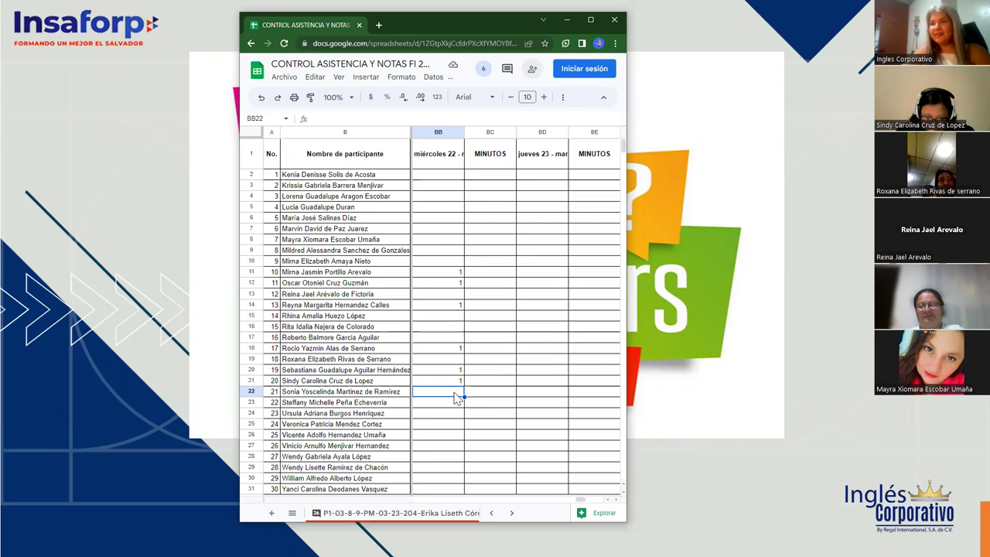
pyautogui.write('1')
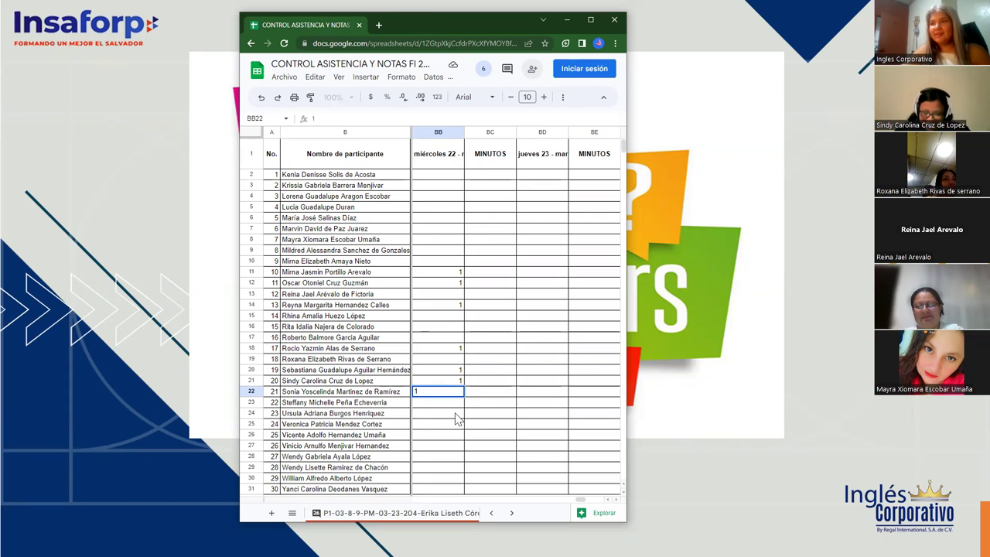
pyautogui.click(453, 414)
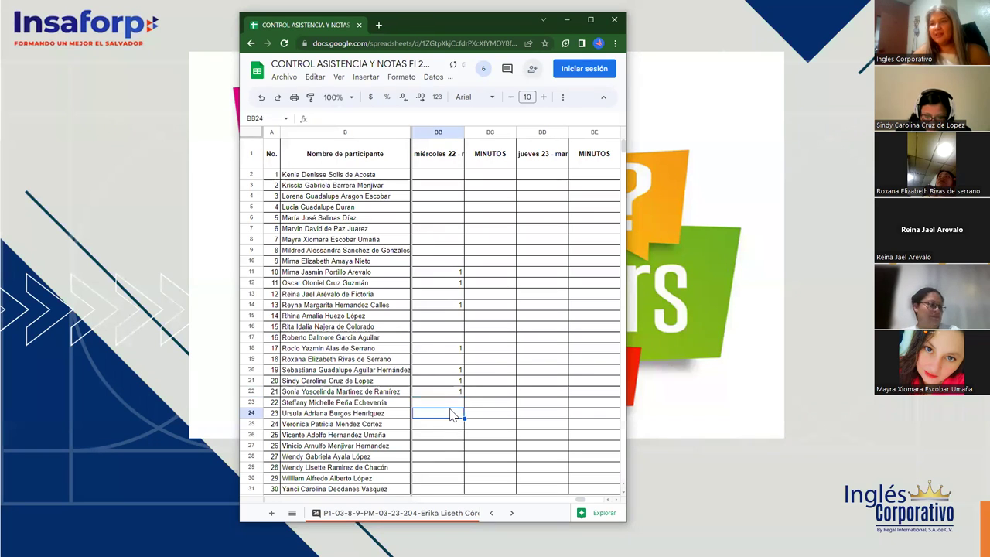
pyautogui.write('1')
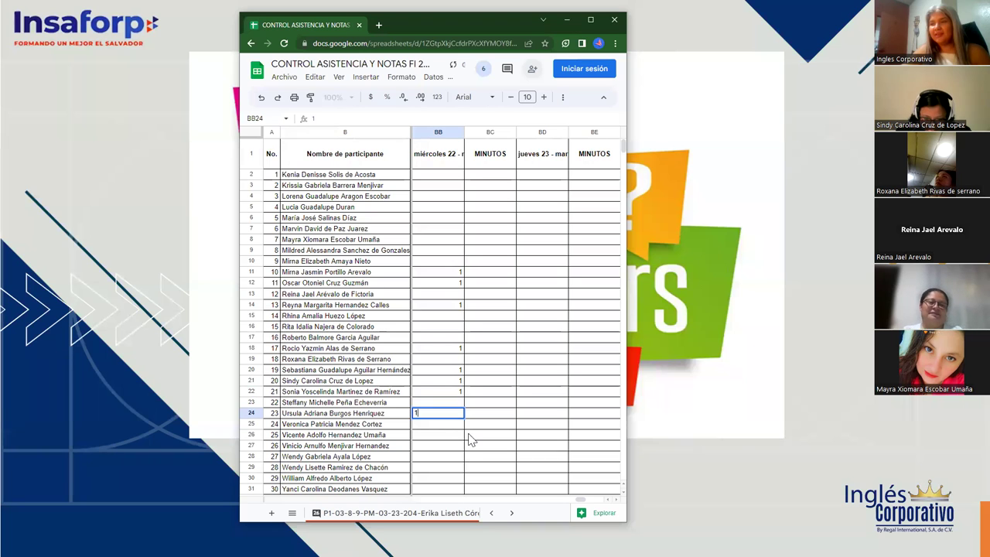
pyautogui.click(468, 436)
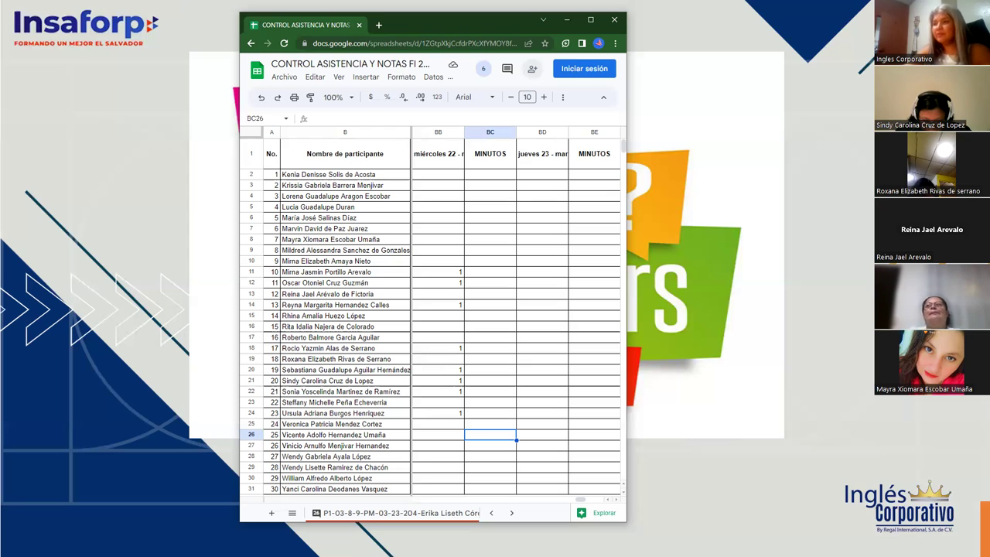
pyautogui.click(455, 426)
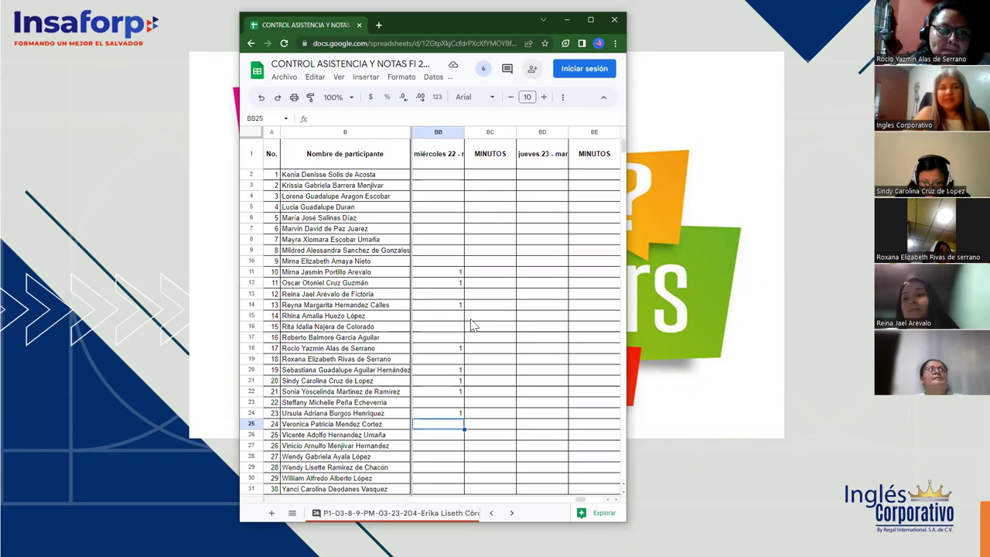
# Record participant 1 as 0 in cell BB2 and participant 2 as 1 in cell BB3
pyautogui.click(449, 178)
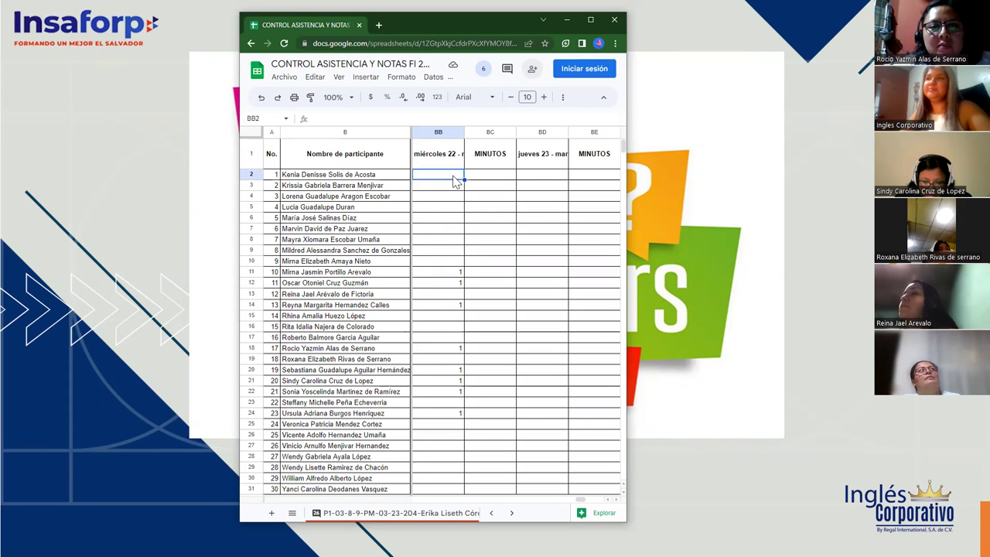
pyautogui.doubleClick(455, 179)
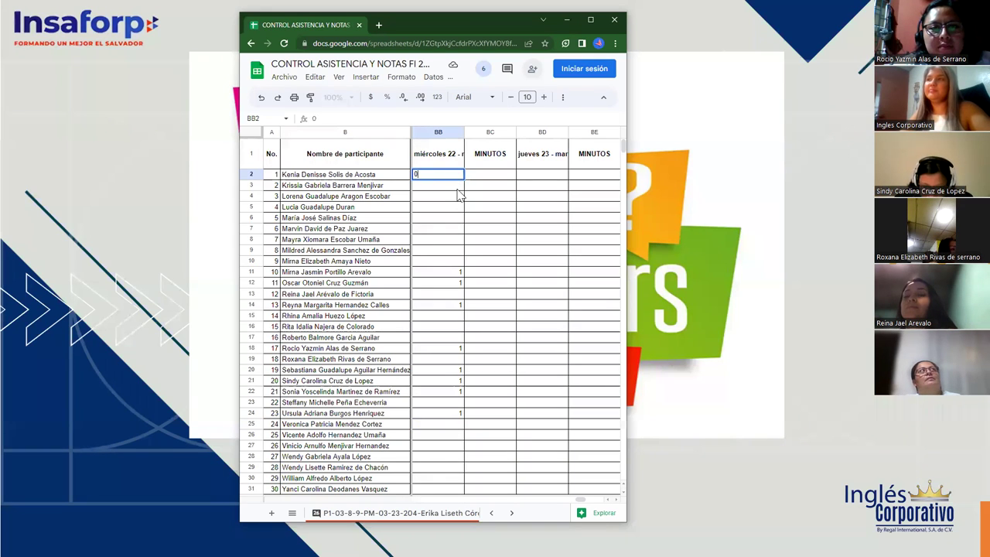
pyautogui.write('0')
pyautogui.press('Return')
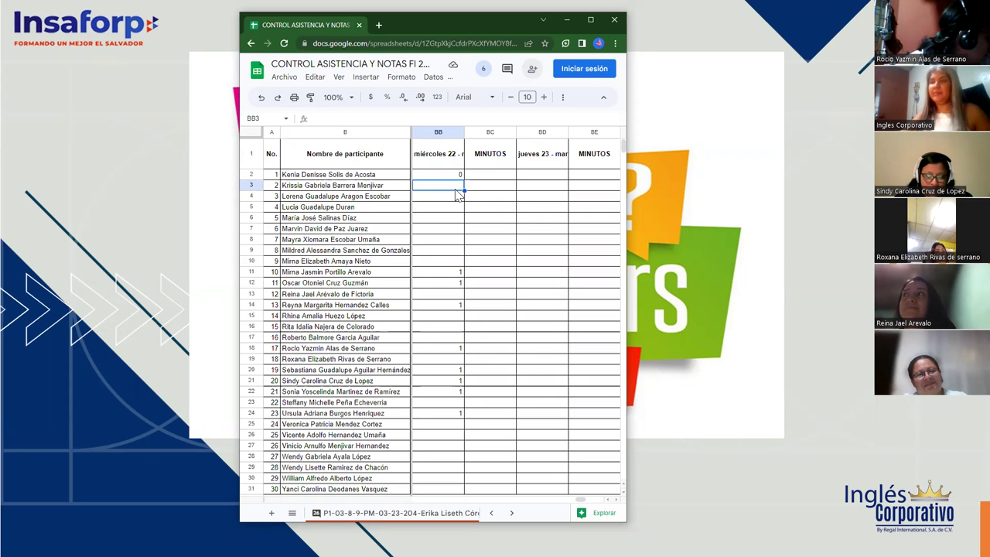
pyautogui.write('1')
pyautogui.press('Return')
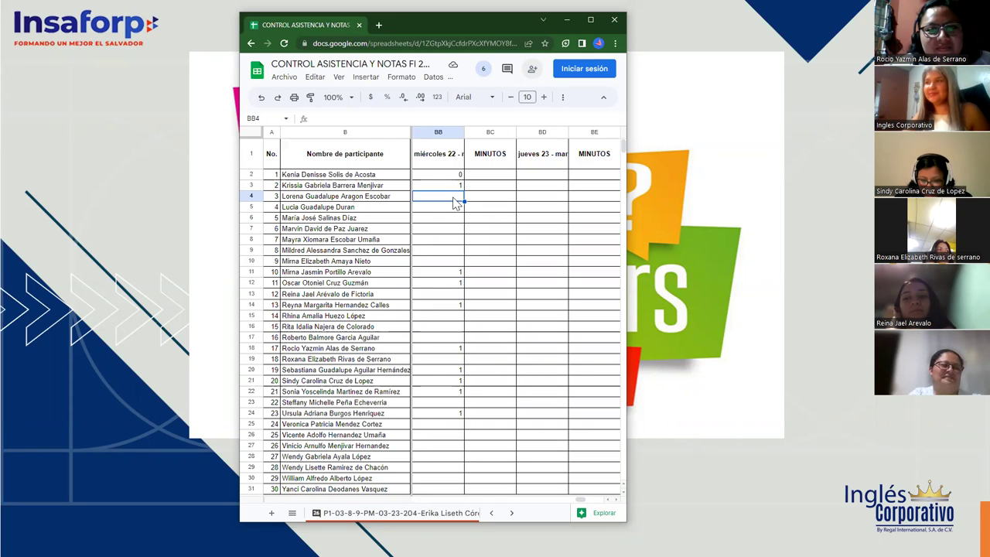
# Enter 0 in cells BB4, BB5 and BB6 for participants 3 to 5 in the miércoles 22 column
pyautogui.write('0')
pyautogui.press('Return')
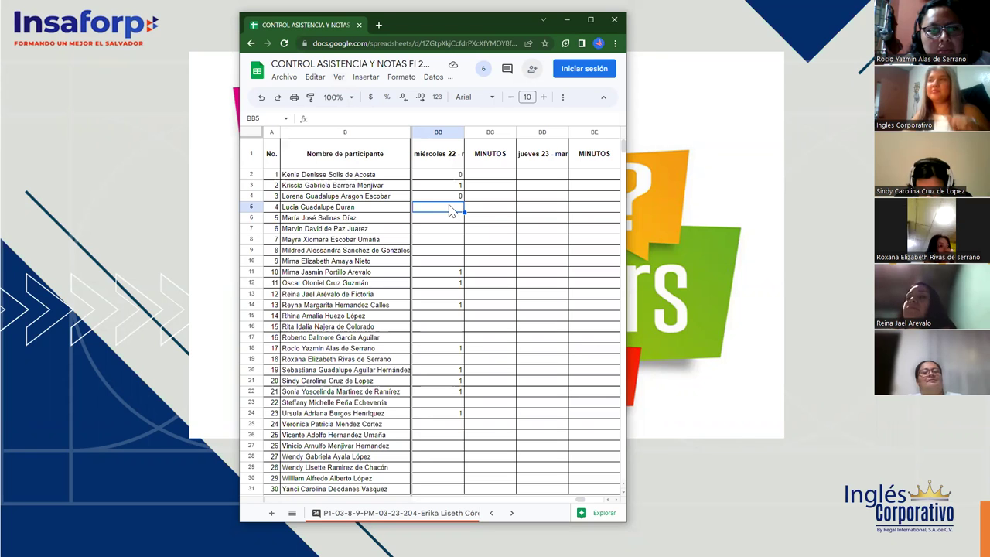
pyautogui.write('0')
pyautogui.press('Return')
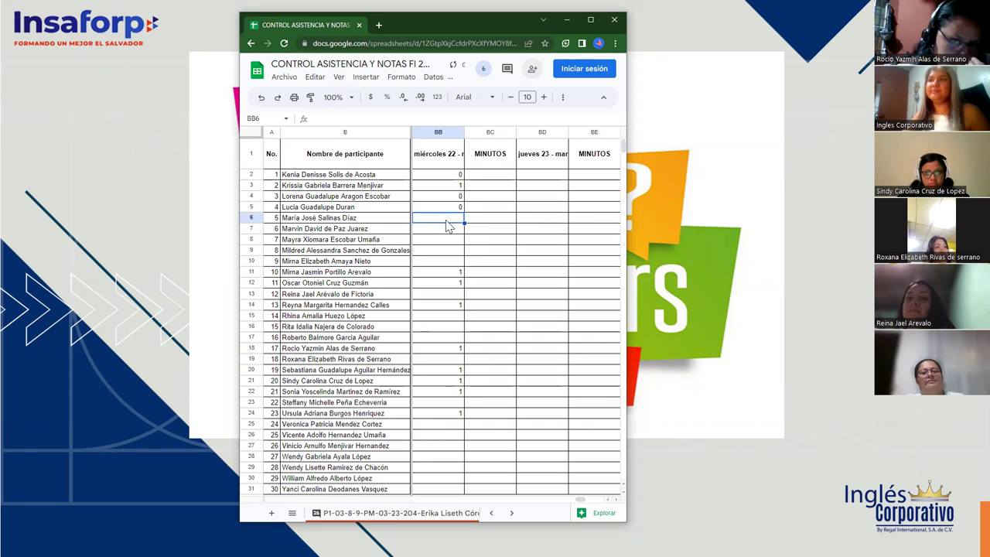
pyautogui.write('0')
pyautogui.press('Return')
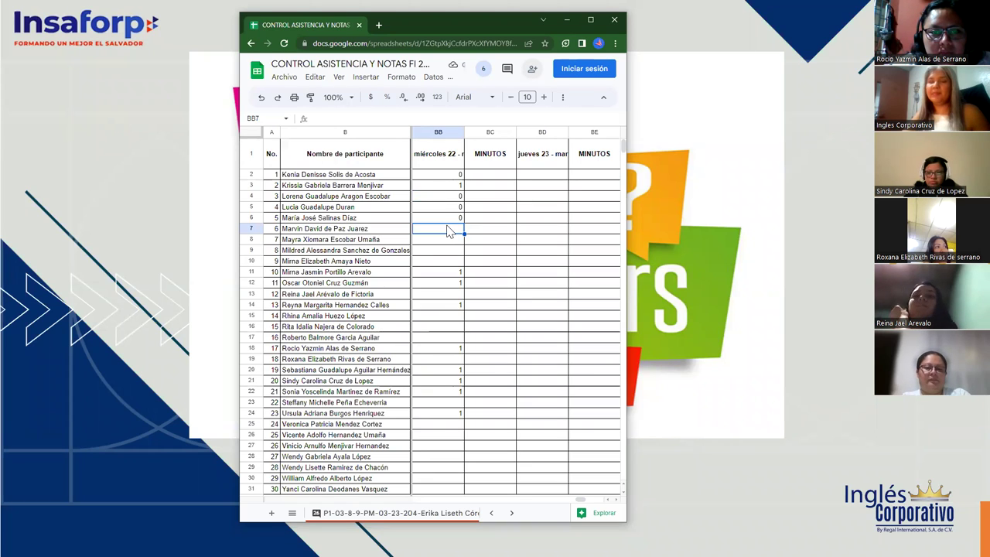
# Record participant 6 as 0 in cell BB7 and participant 7 as 1 in cell BB8
pyautogui.write('1')
pyautogui.press('BackSpace')
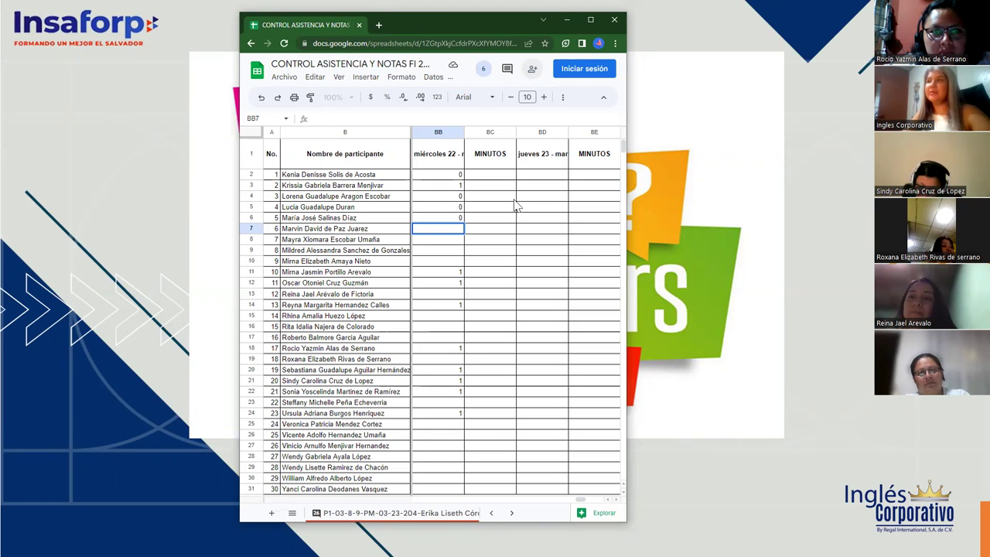
pyautogui.write('0')
pyautogui.click(454, 248)
pyautogui.press('Up')
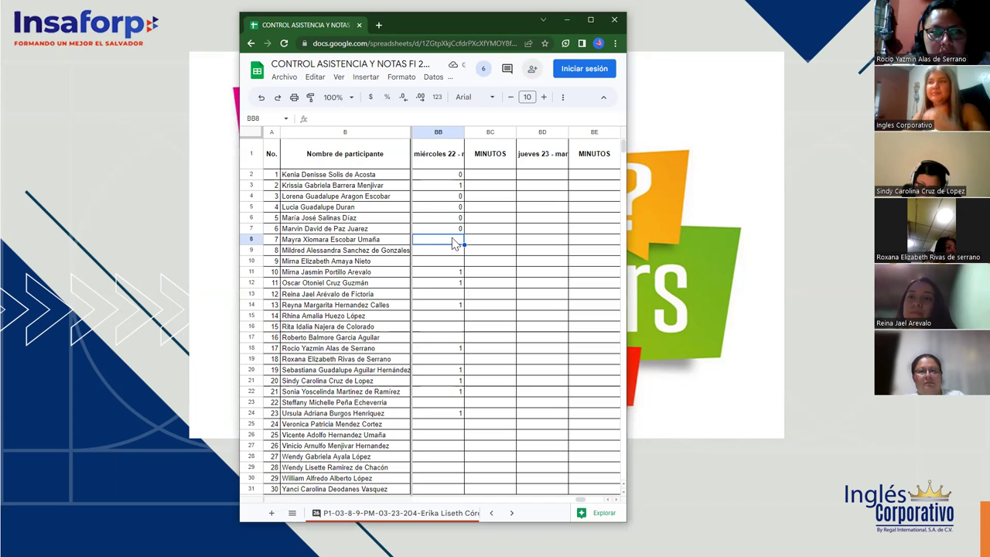
pyautogui.write('1')
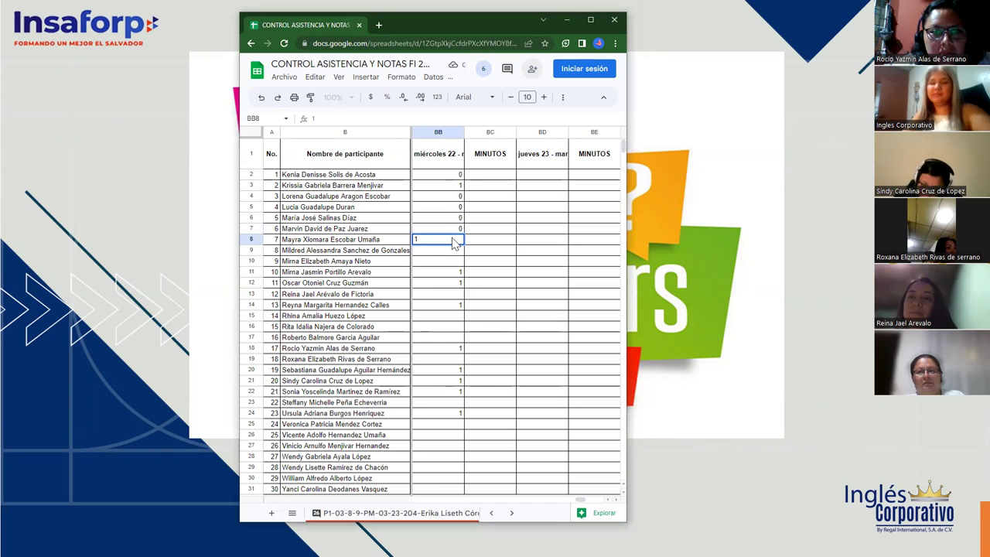
pyautogui.moveTo(486, 254); pyautogui.dragTo(487, 262)
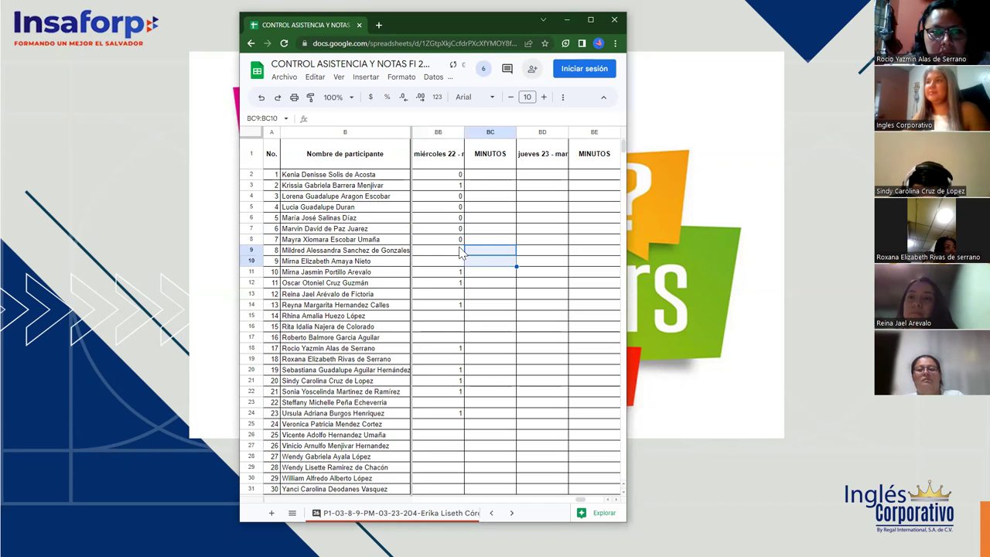
pyautogui.click(460, 241)
pyautogui.write('1')
pyautogui.click(489, 274)
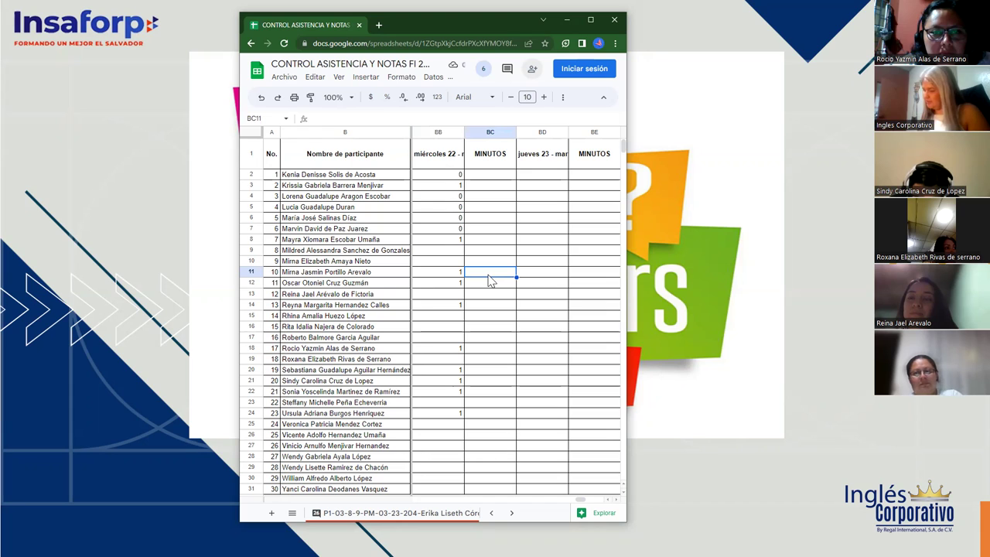
# Enter 0 in cell BB9 for participant 8, and 1 in cells BB10 and BB13 for participants 9 and 12
pyautogui.click(458, 252)
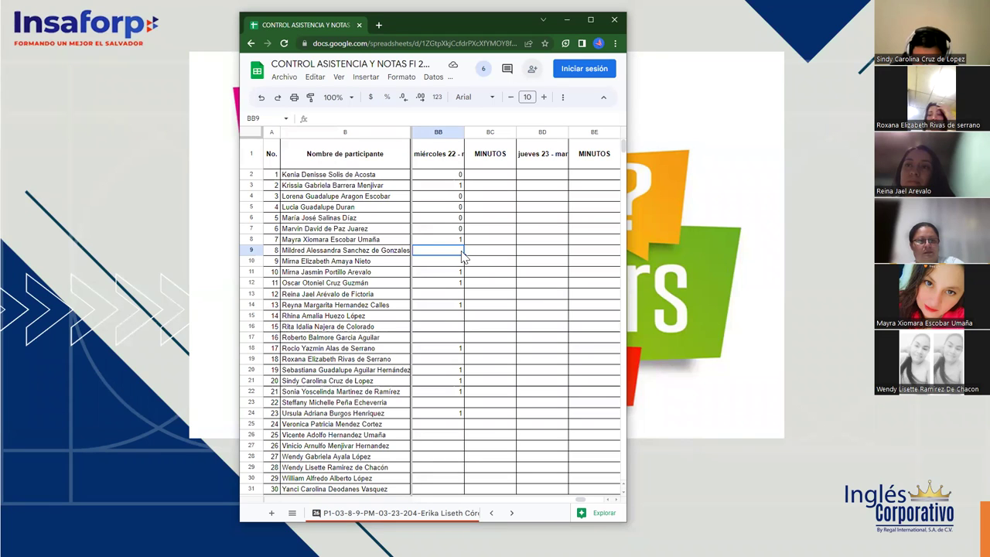
pyautogui.write('0')
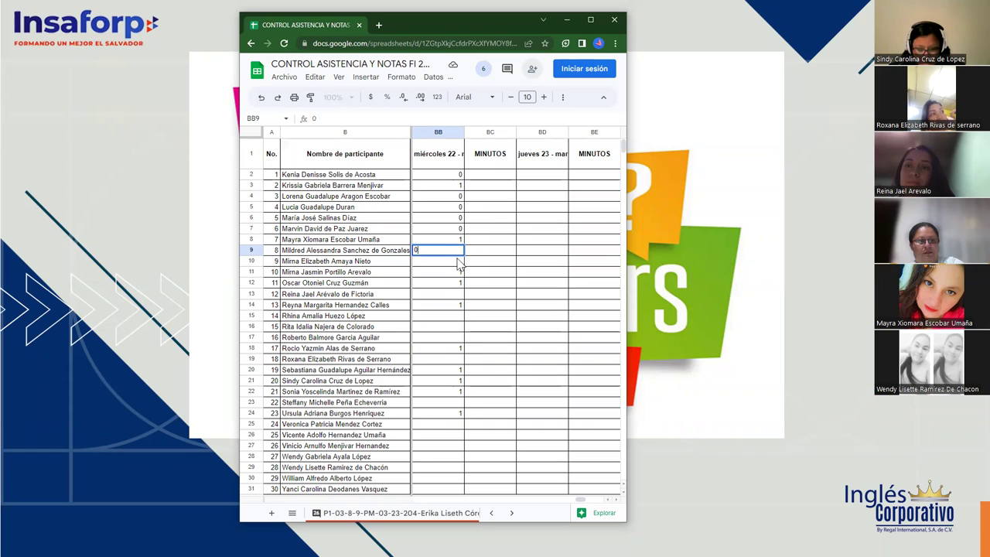
pyautogui.press('Return')
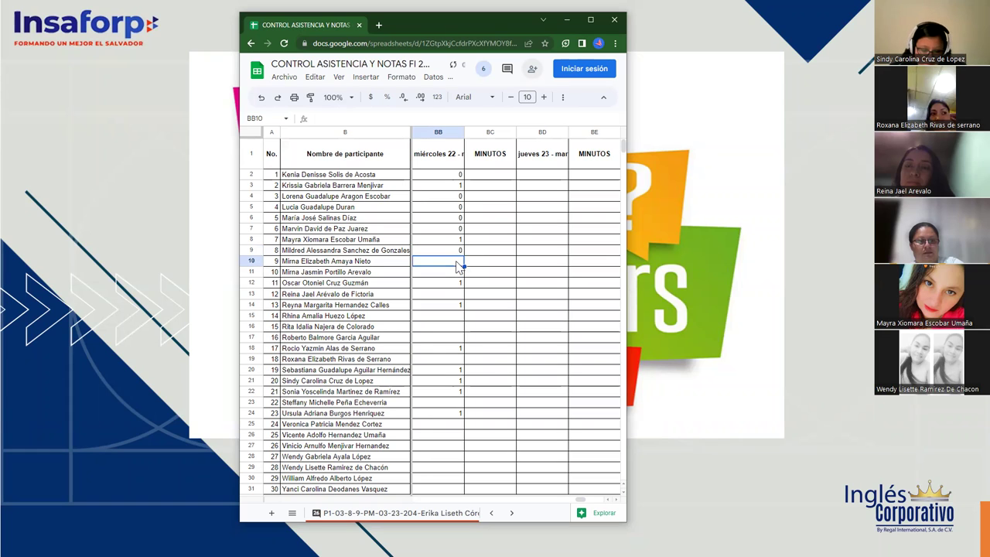
pyautogui.write('1')
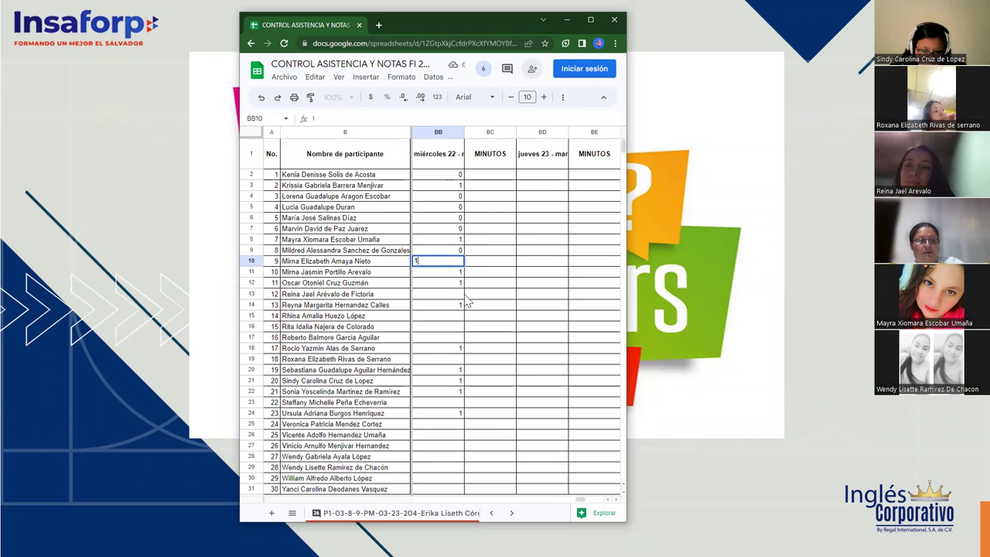
pyautogui.click(461, 297)
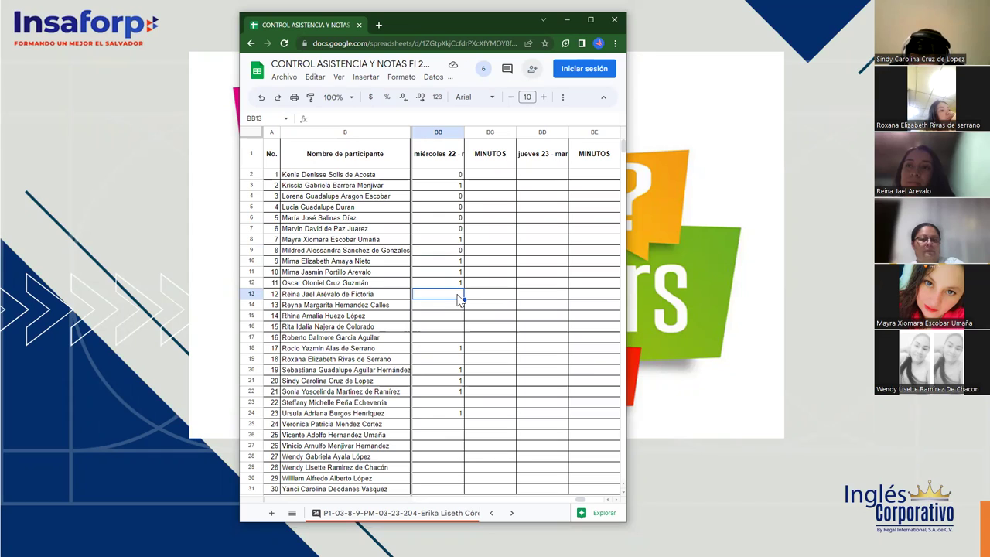
pyautogui.write('1')
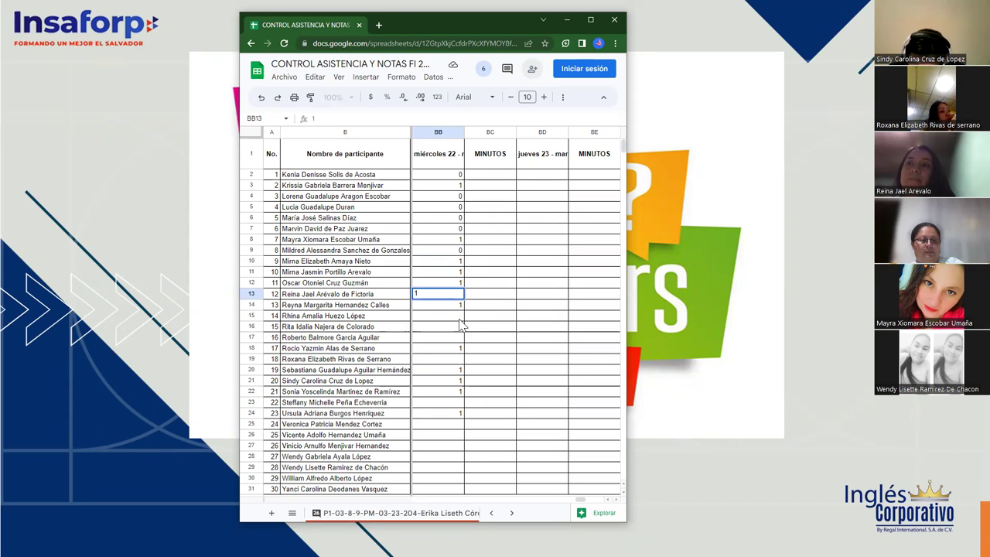
pyautogui.click(458, 316)
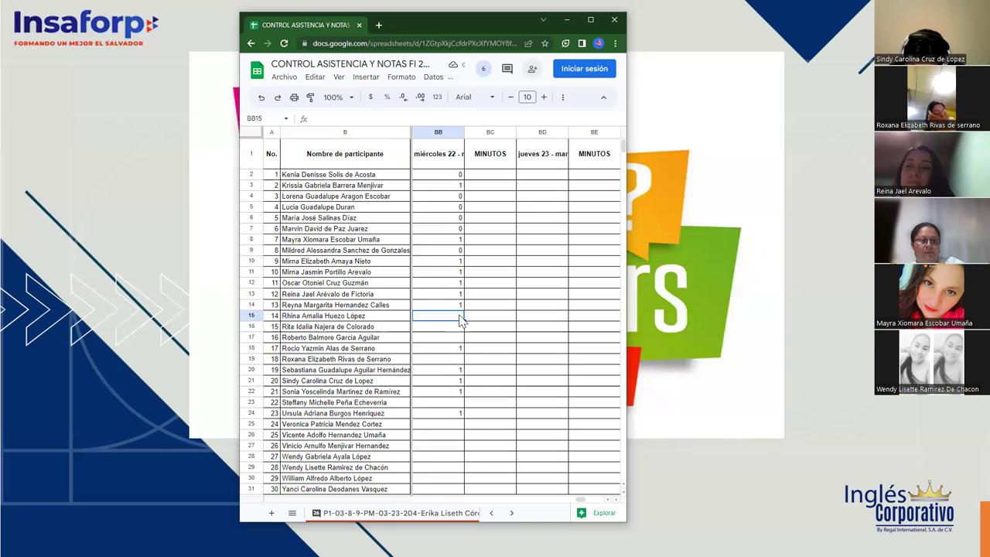
# Enter 0 in cells BB15, BB16 and BB17 for participants 14 to 16 in the miércoles 22 column
pyautogui.write('0')
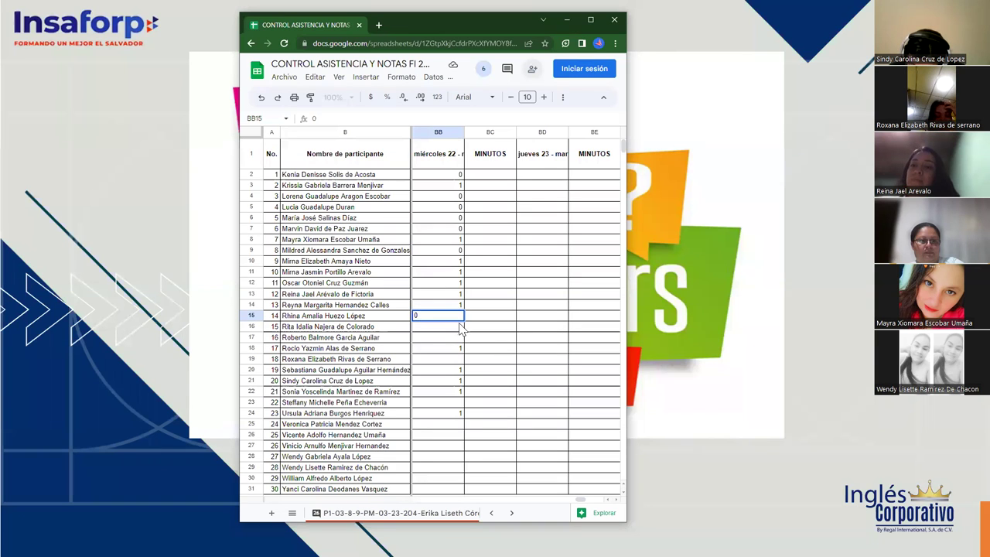
pyautogui.press('Return')
pyautogui.write('0')
pyautogui.press('Return')
pyautogui.write('0')
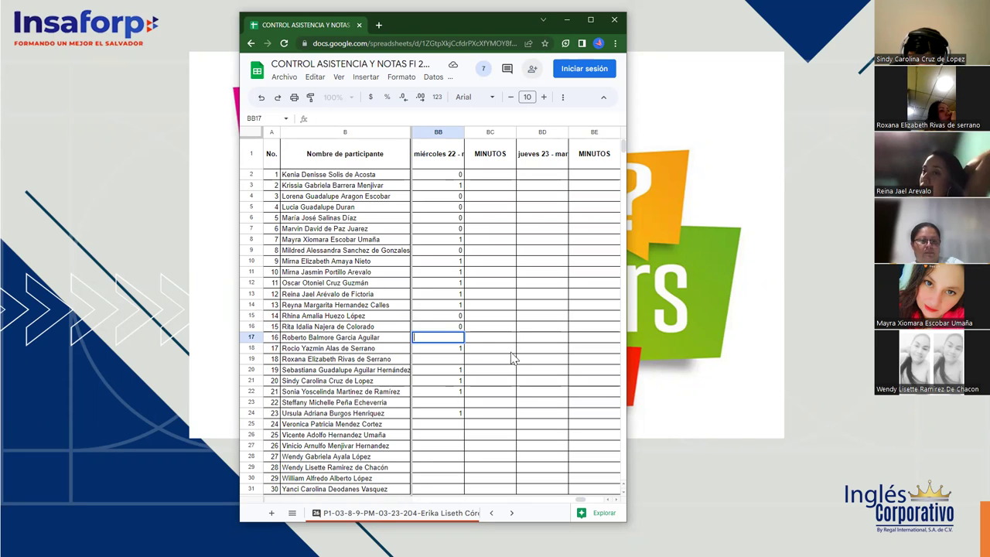
pyautogui.doubleClick(455, 341)
pyautogui.write('0')
pyautogui.press('Return')
pyautogui.write('1')
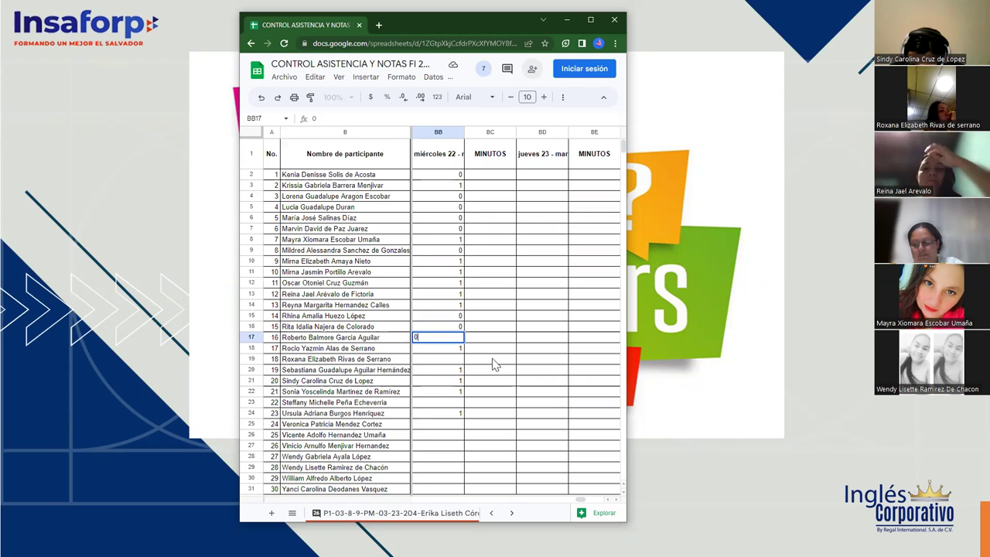
pyautogui.click(542, 359)
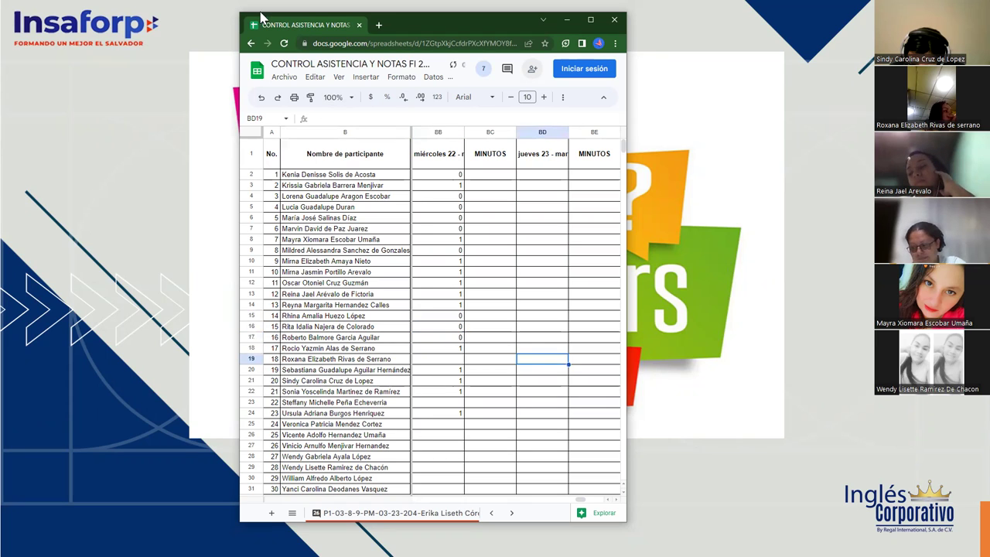
# Record participant 18 as 1 in cell BB19 of the miércoles 22 column
pyautogui.click(452, 361)
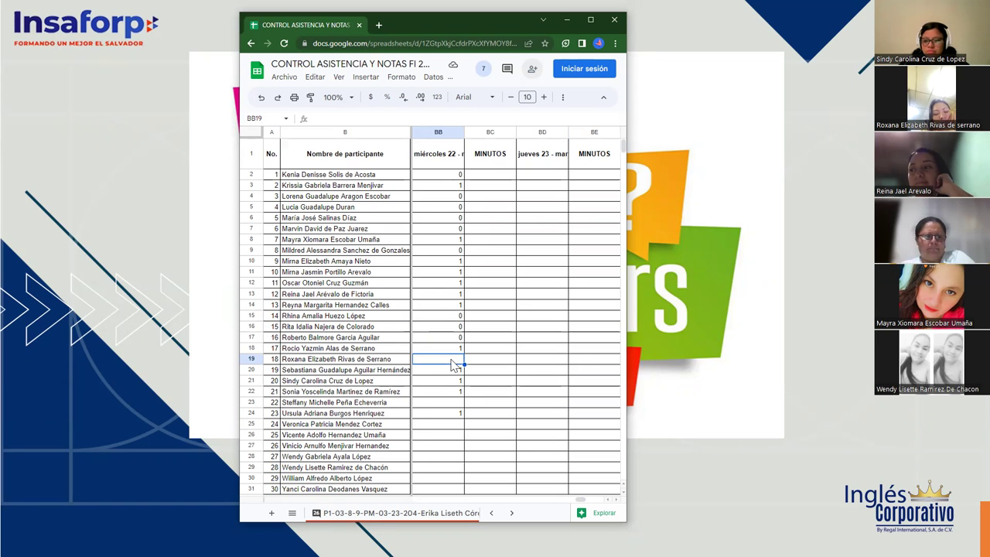
pyautogui.write('1')
pyautogui.click(498, 393)
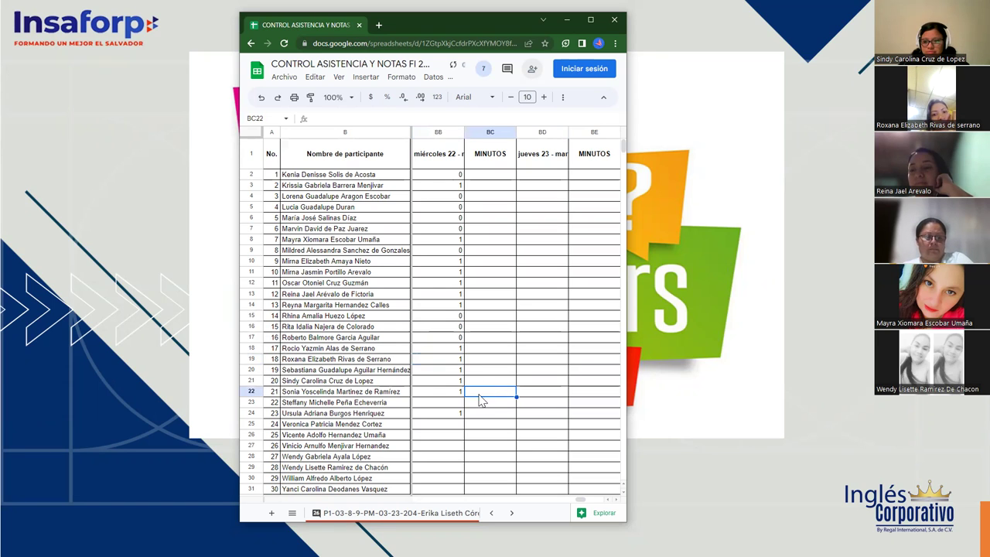
# Enter 0 in cells BB23, BB25 and BB26 for participants 22, 24 and 25
pyautogui.click(455, 408)
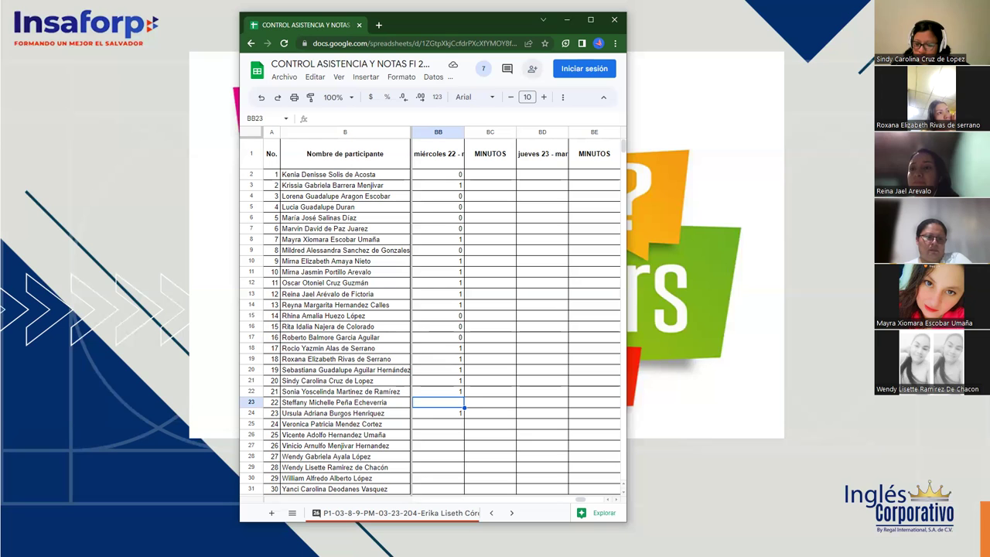
pyautogui.moveTo(623, 144); pyautogui.dragTo(624, 146)
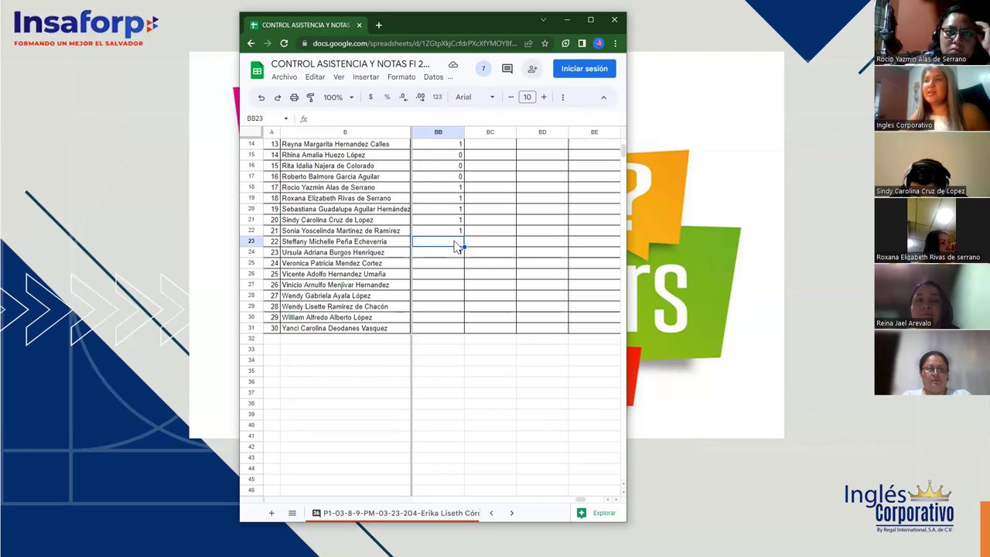
pyautogui.write('0')
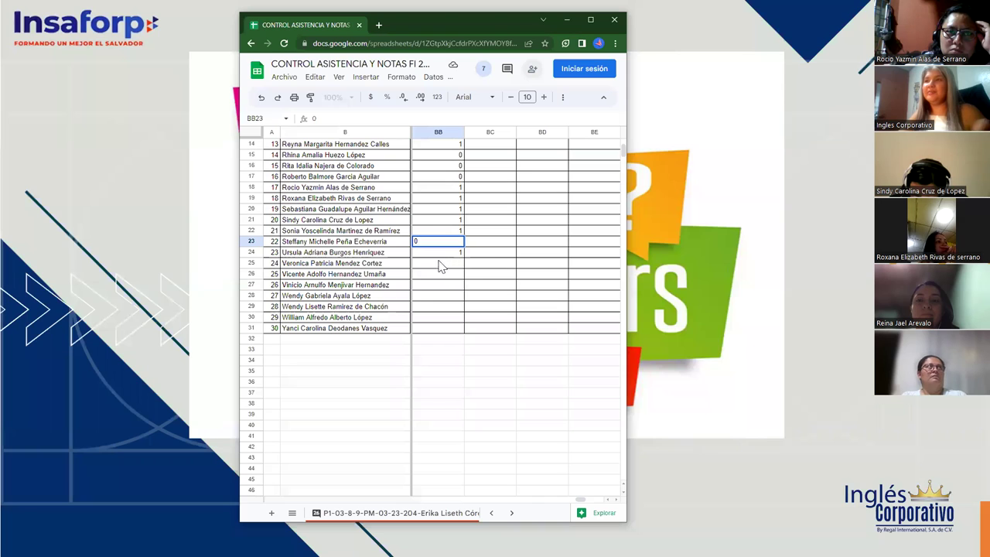
pyautogui.click(454, 267)
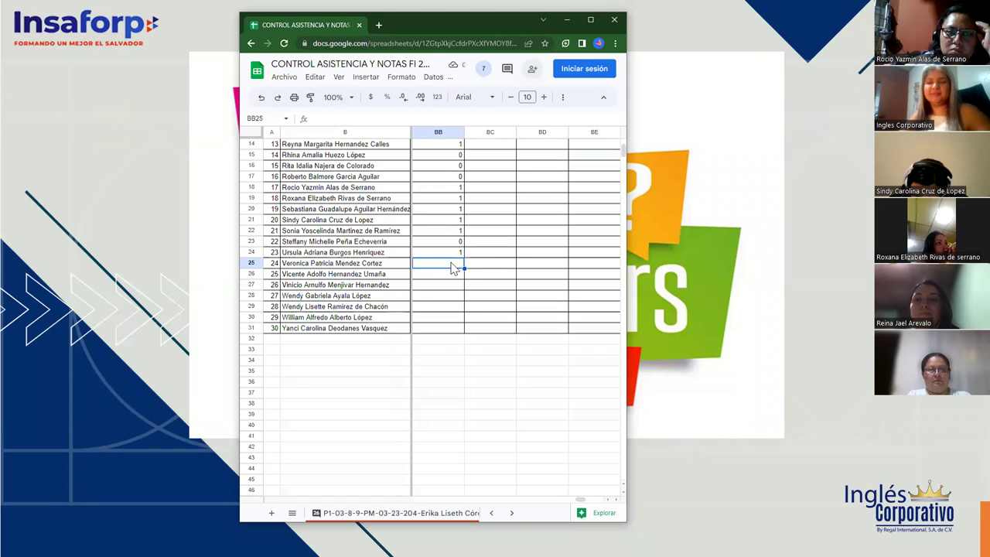
pyautogui.write('0')
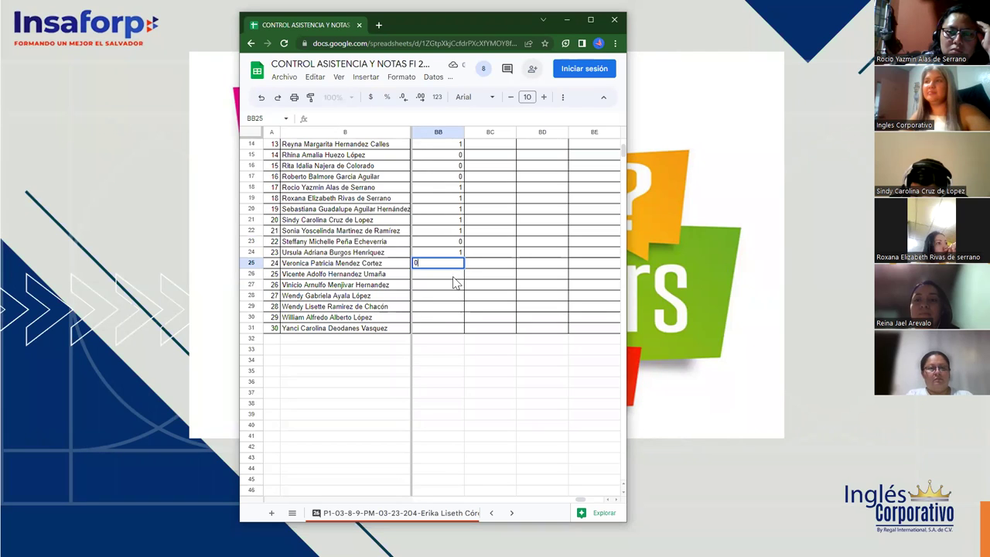
pyautogui.click(452, 275)
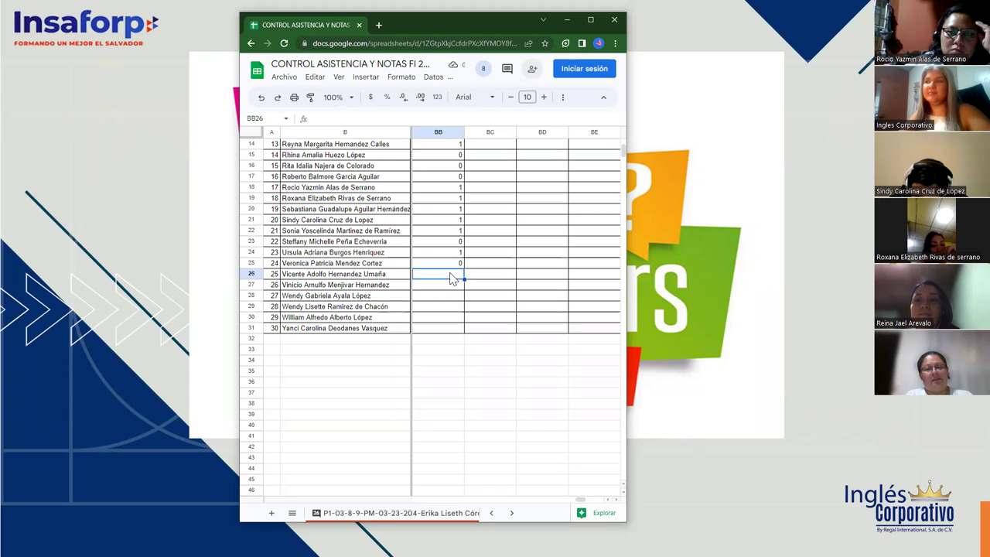
pyautogui.write('0')
# Enter 1 in cells BB27, BB28 and BB29 for participants 26 to 28
pyautogui.click(451, 285)
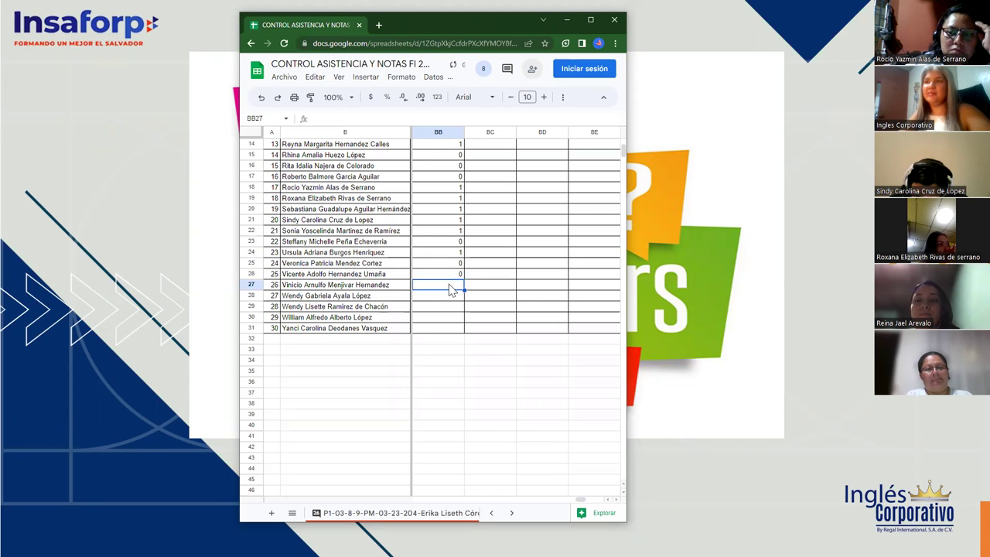
pyautogui.write('1')
pyautogui.click(440, 300)
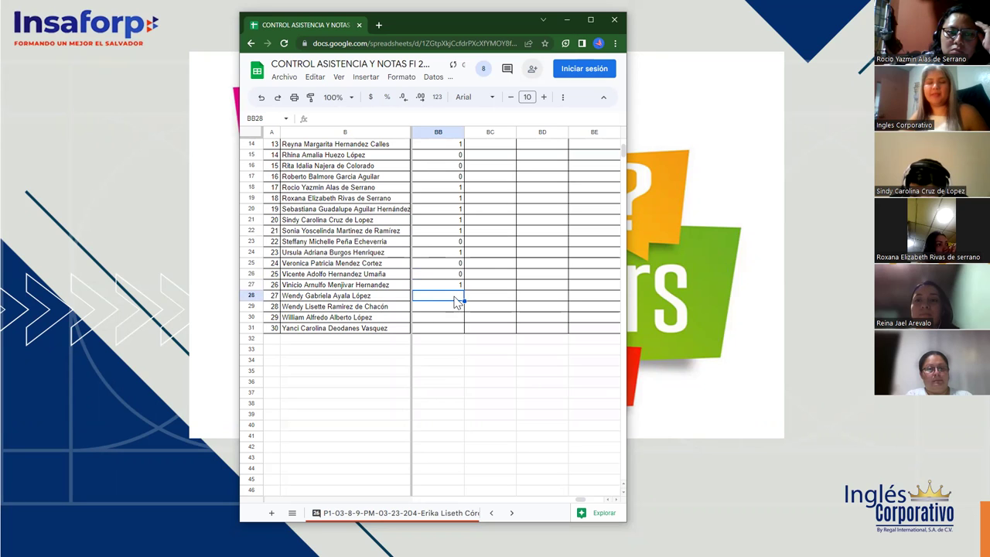
pyautogui.write('1')
pyautogui.click(454, 309)
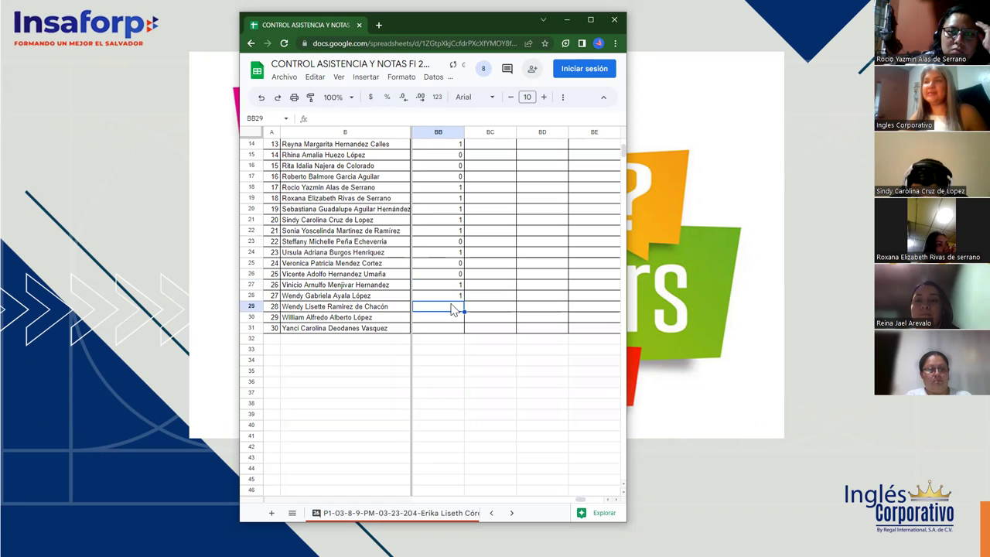
pyautogui.write('1')
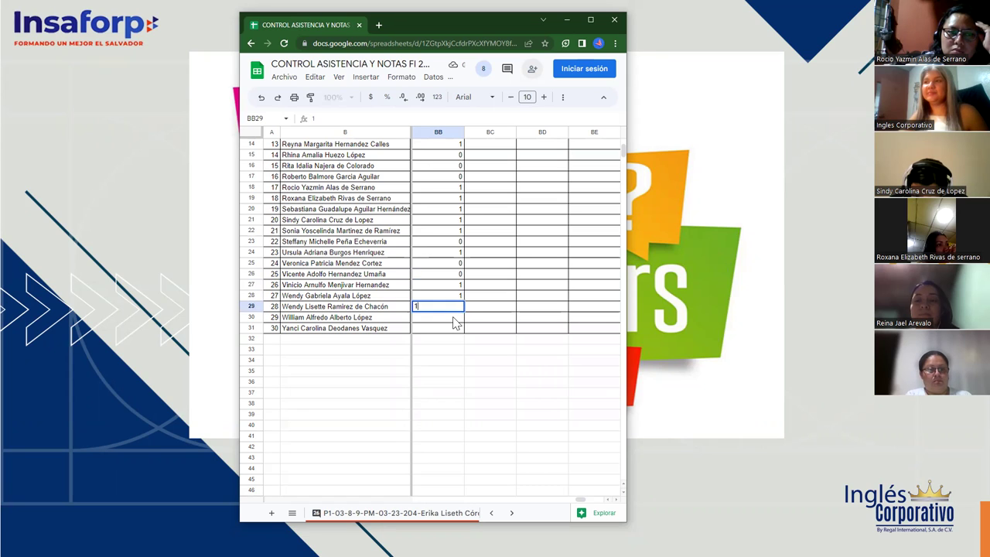
# Record participant 29 as 0 in cell BB30 and participant 30 as 1 in cell BB31
pyautogui.click(453, 317)
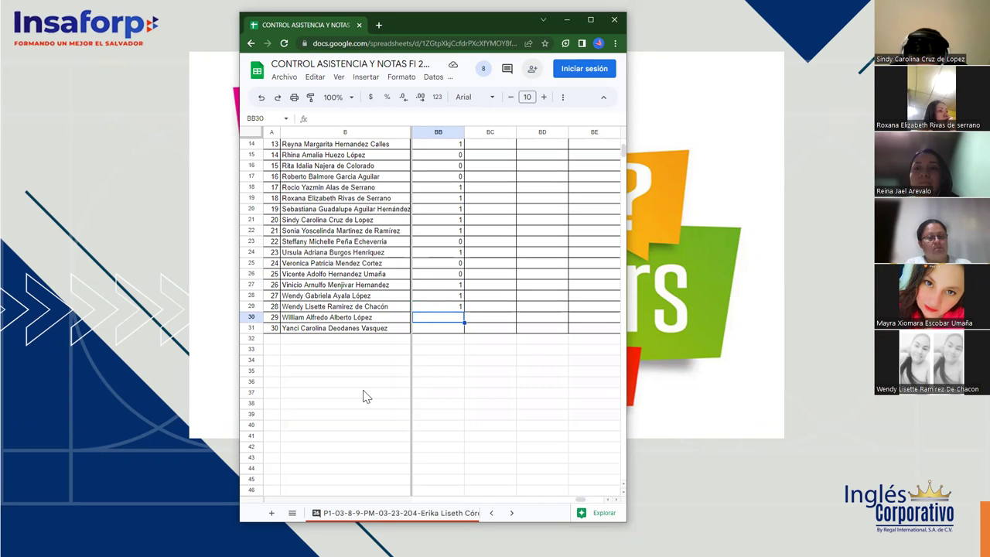
pyautogui.write('1')
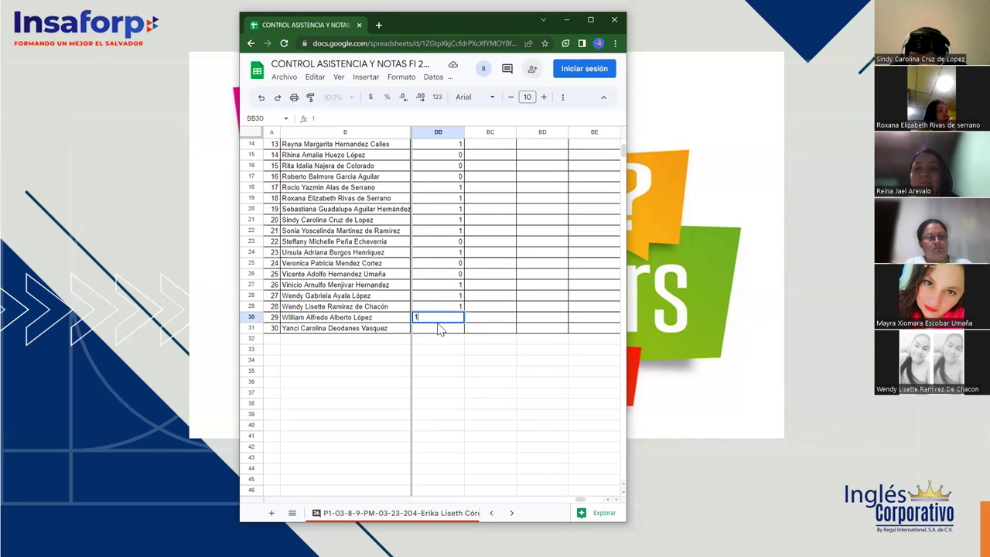
pyautogui.press('BackSpace')
pyautogui.write('0')
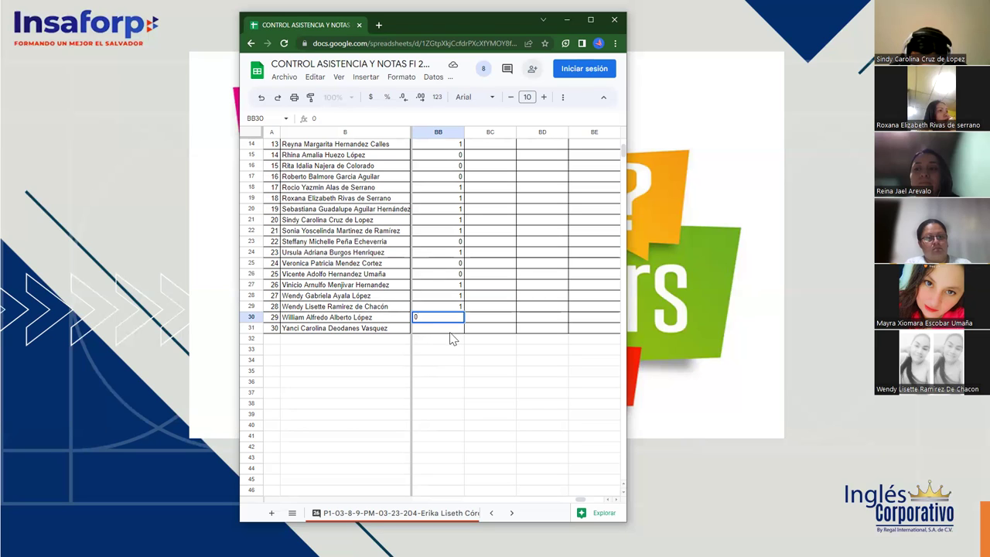
pyautogui.press('Return')
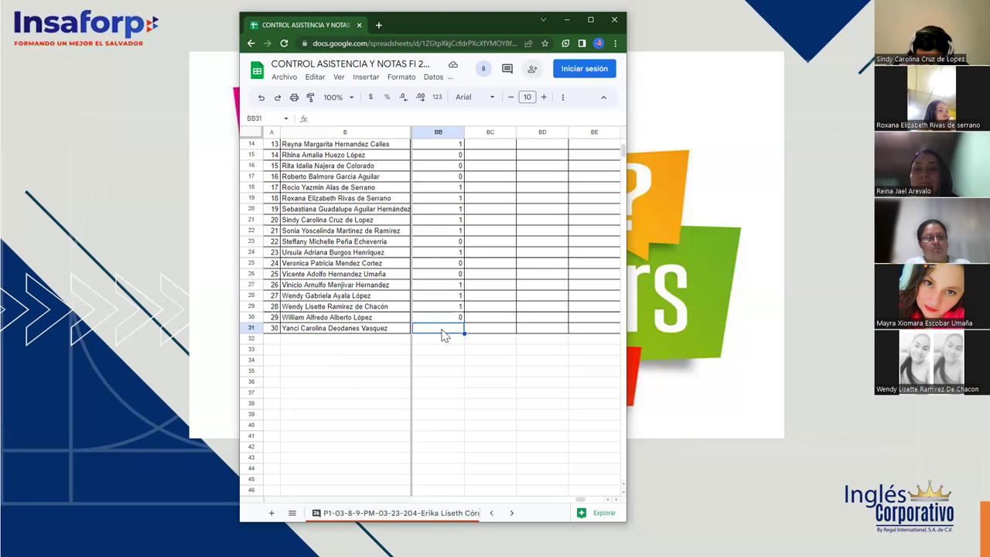
pyautogui.write('1')
pyautogui.click(445, 376)
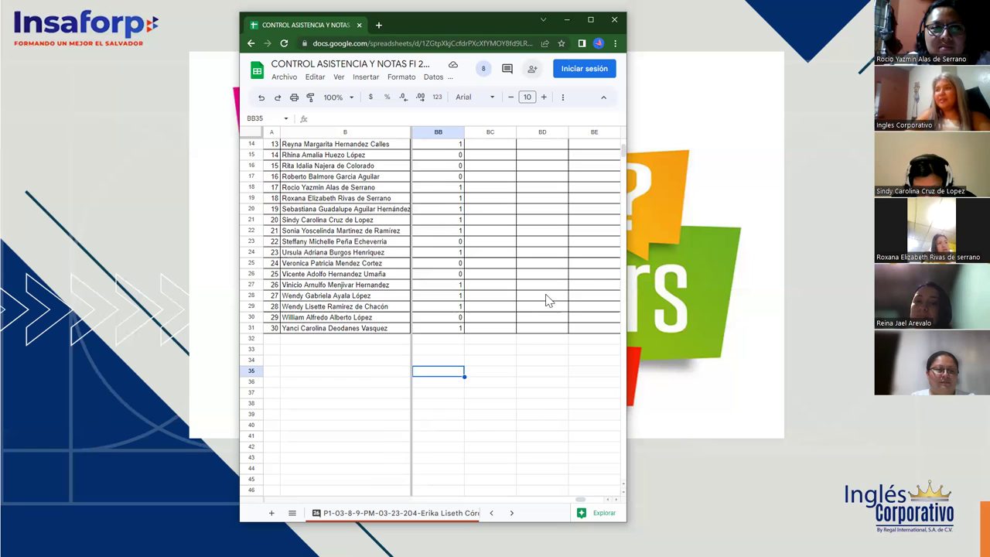
pyautogui.scroll(5, 540, 307)
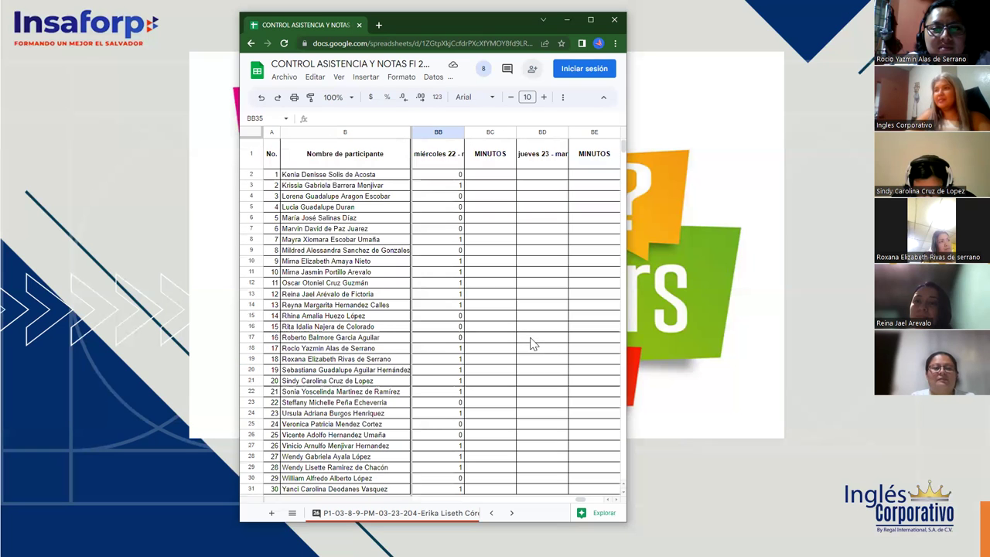
# Minimize the attendance spreadsheet and bring the slideshow to the "THANK YOU FOR YOUR ATTENTION" slide
pyautogui.click(567, 20)
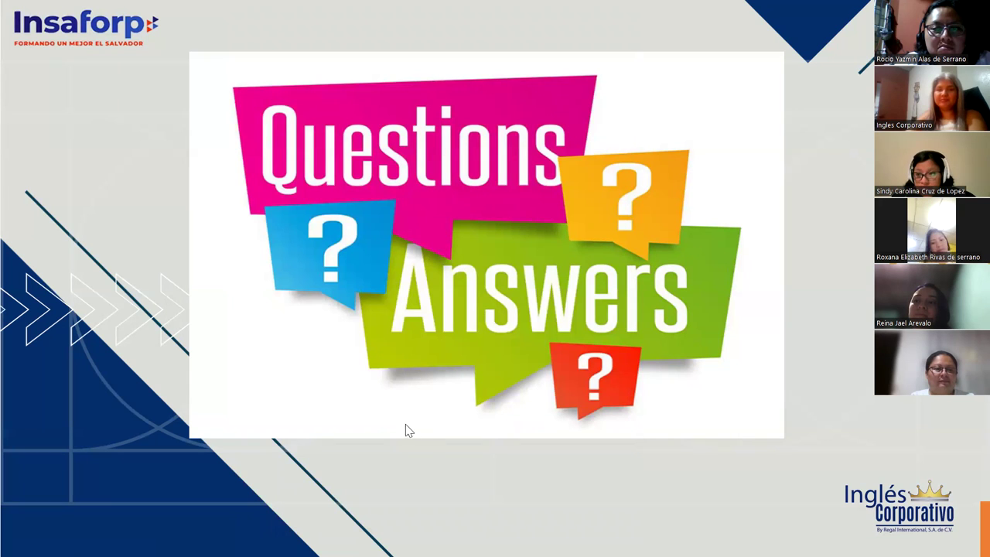
pyautogui.click(427, 434)
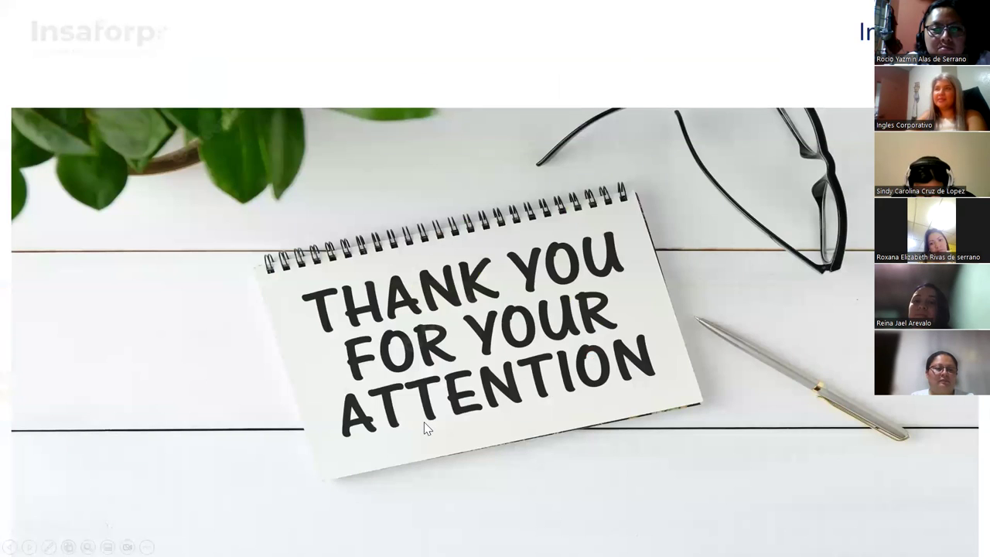
pyautogui.click(423, 421)
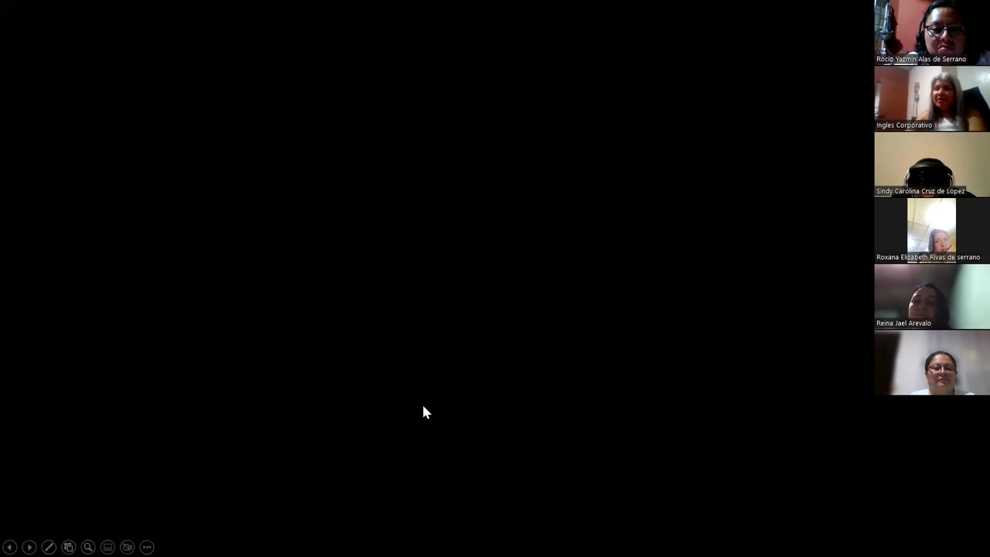
pyautogui.press('Left')
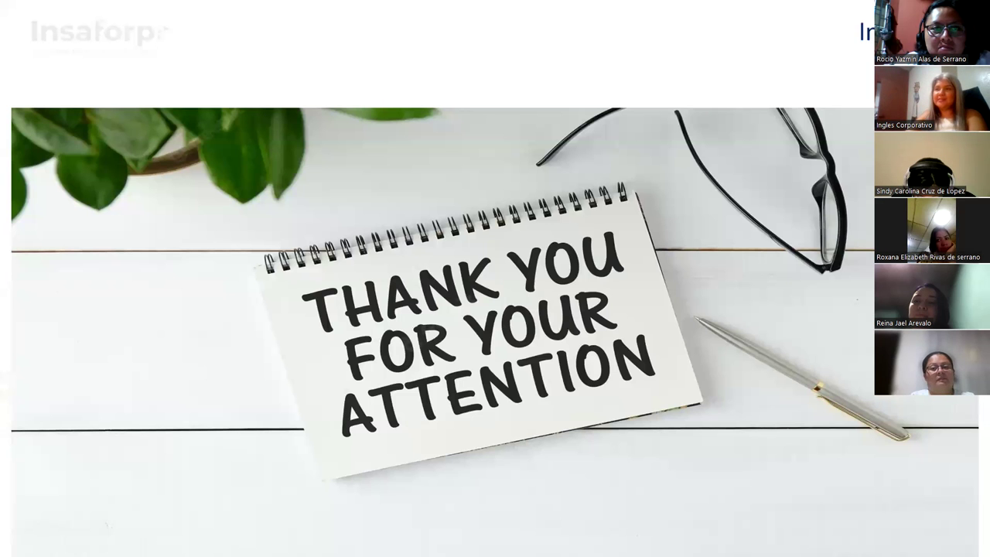